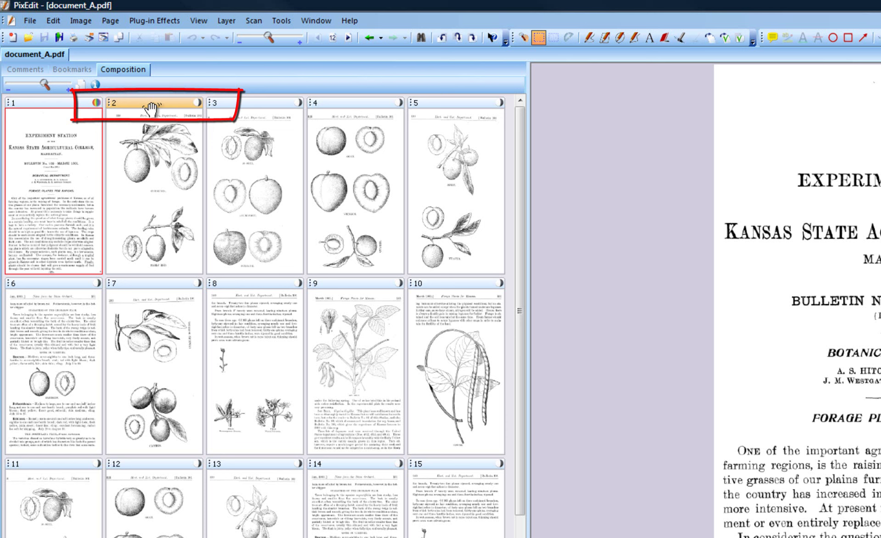
Ctrl-click thumbnails 2, 5 and 7 to select those three pages together
key("ctrl")
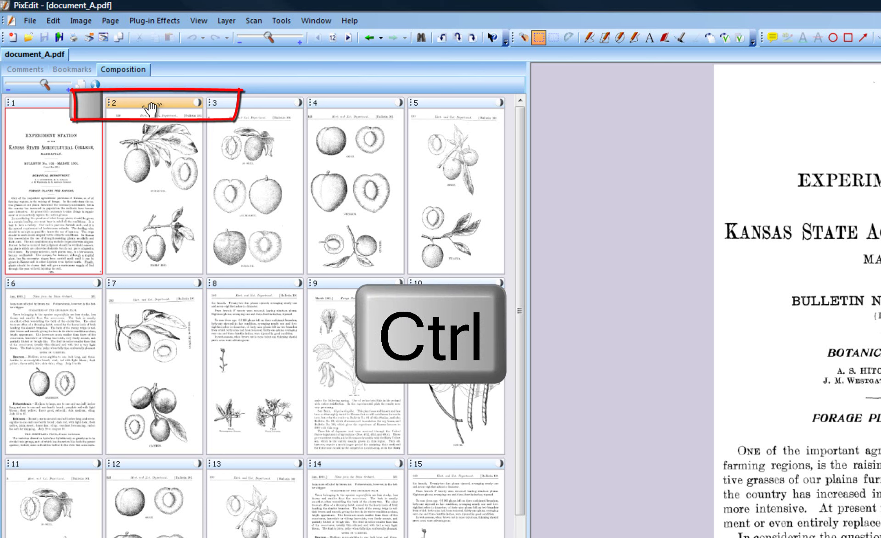
left_click(150, 109, "ctrl")
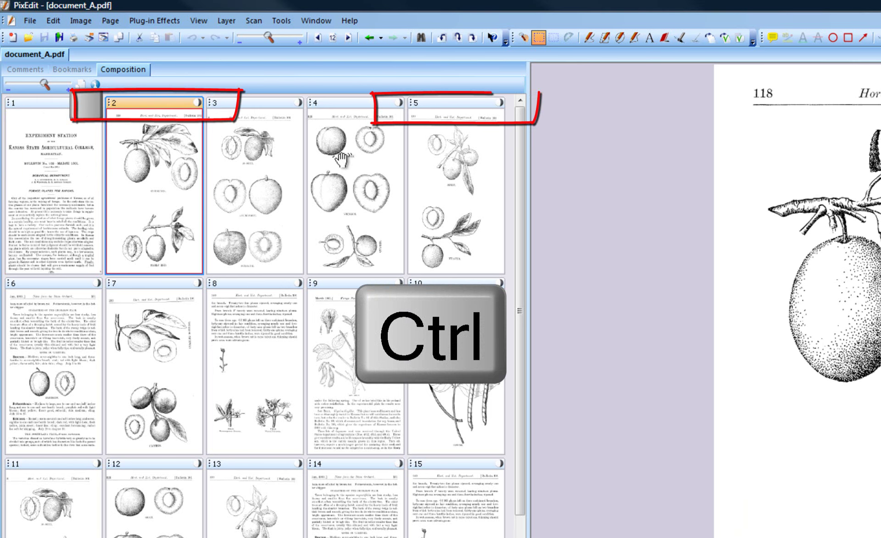
left_click(435, 109, "ctrl")
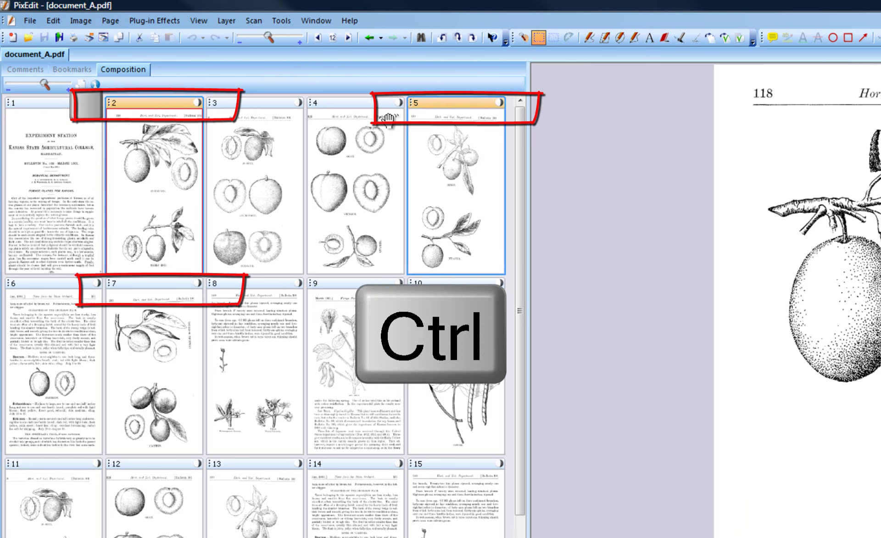
left_click(131, 294, "ctrl")
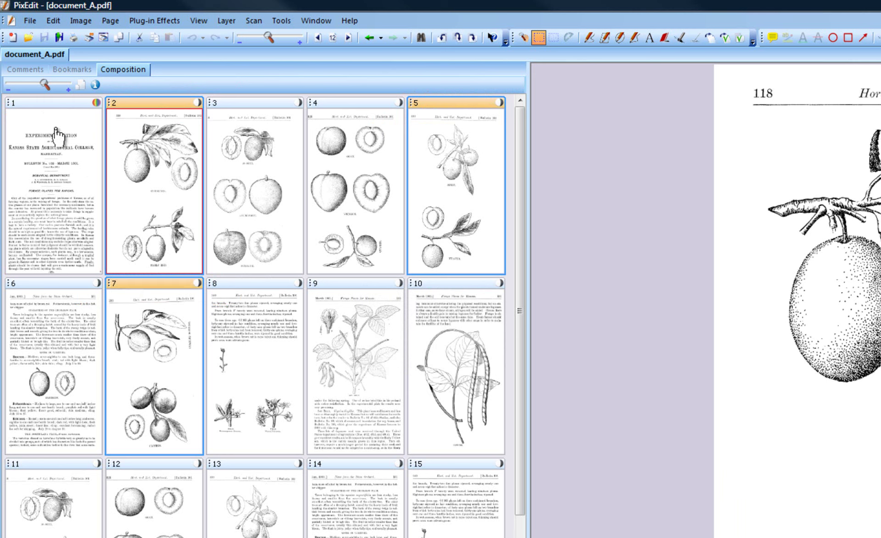
Select page 1, then Shift-extend the selection through page 5
left_click(55, 108, "ctrl")
left_click(45, 104)
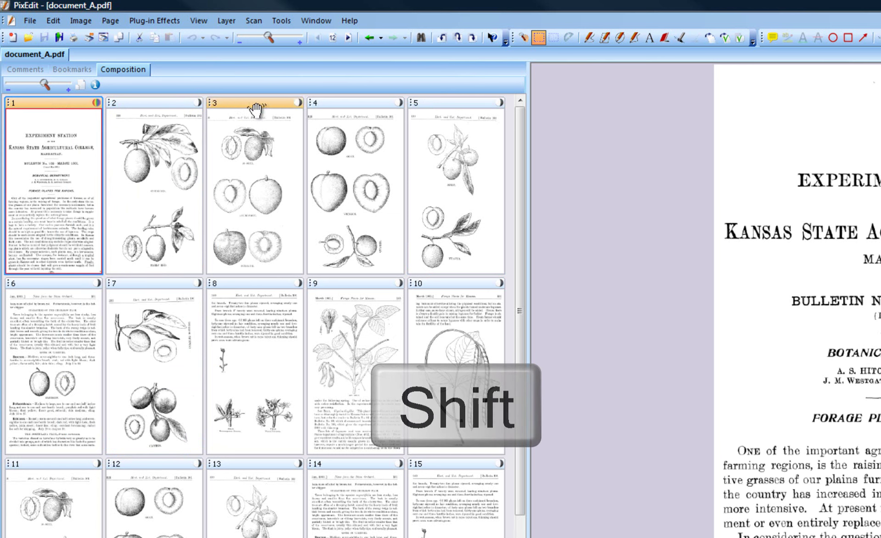
left_click(441, 110, "shift")
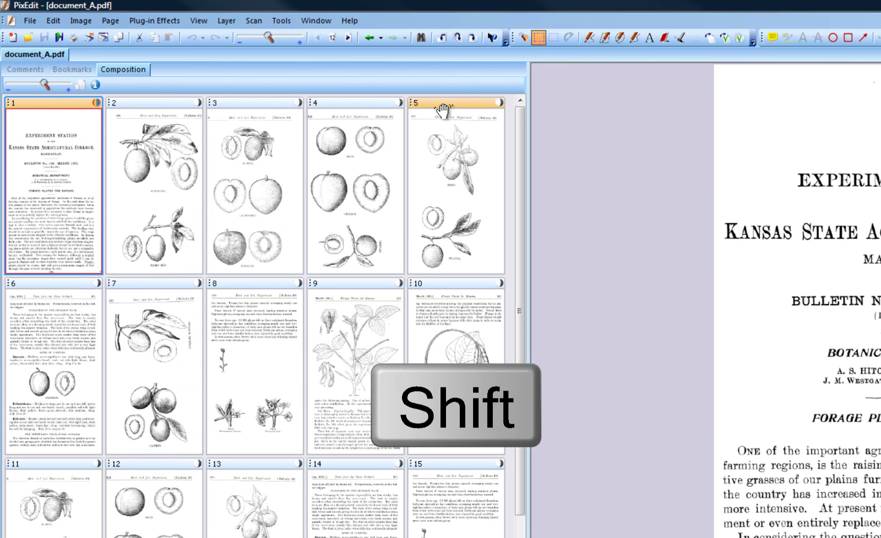
left_click(443, 110, "shift")
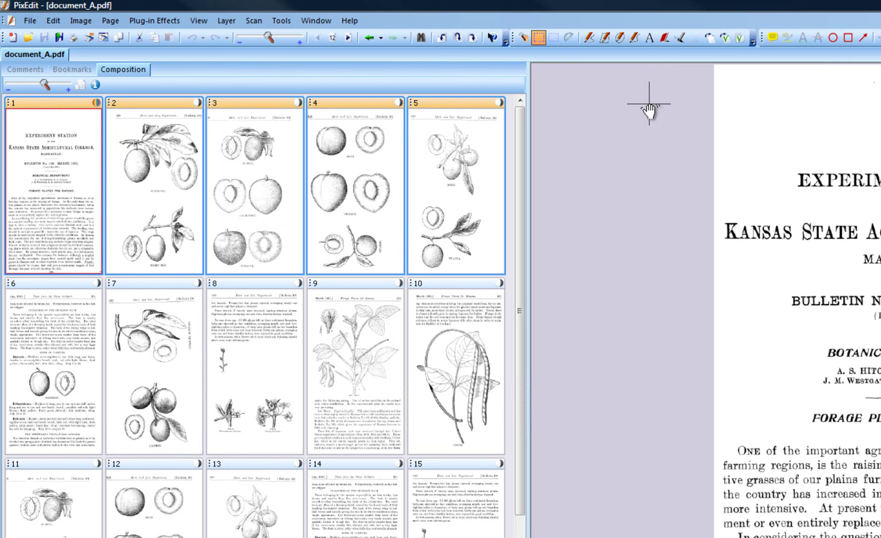
Clear the page range selection, then select all pages with Ctrl+A
mouse_move(508, 448)
left_mouse_down()
mouse_move(484, 420)
mouse_move(30, 124)
mouse_move(12, 98)
left_mouse_up()
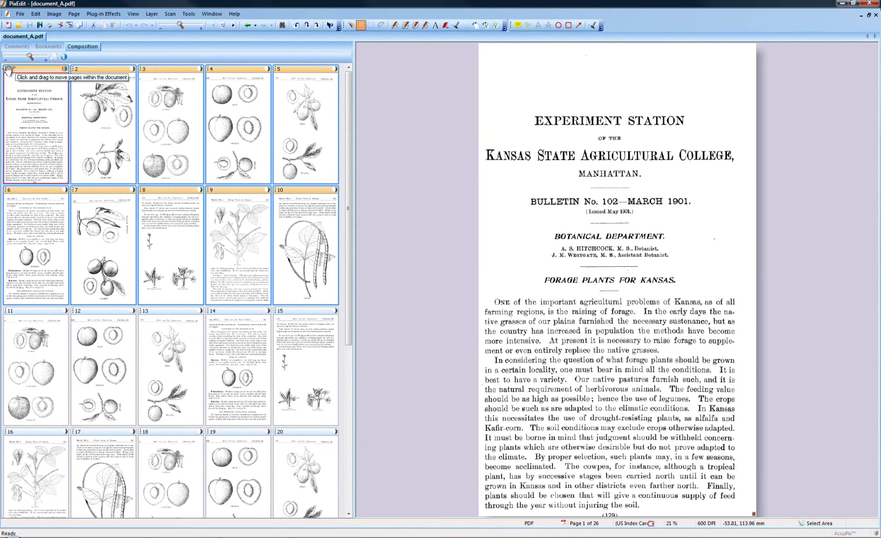
key("ctrl+a")
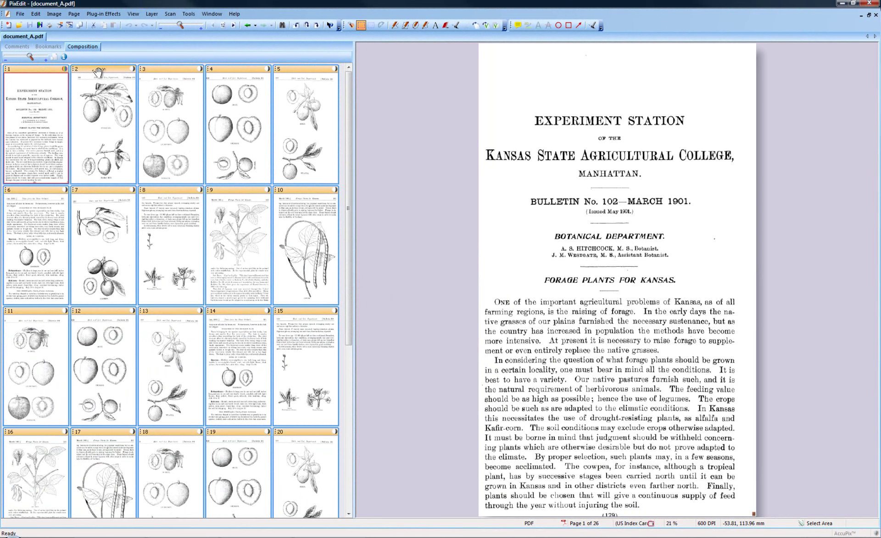
Ctrl-click thumbnails 2, 4, 7 and 9 to deselect those pages
left_click(231, 72, "ctrl")
left_click(103, 71, "ctrl")
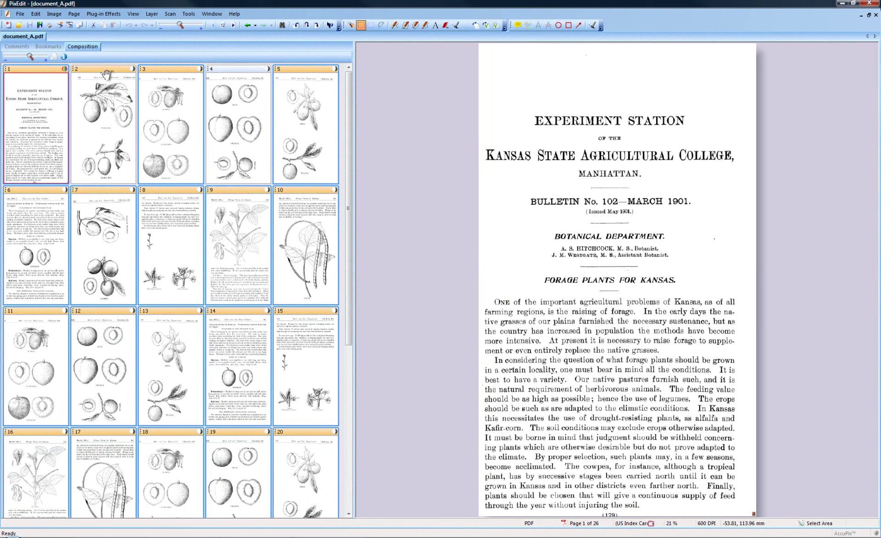
left_click(104, 189, "ctrl")
left_click(237, 190, "ctrl")
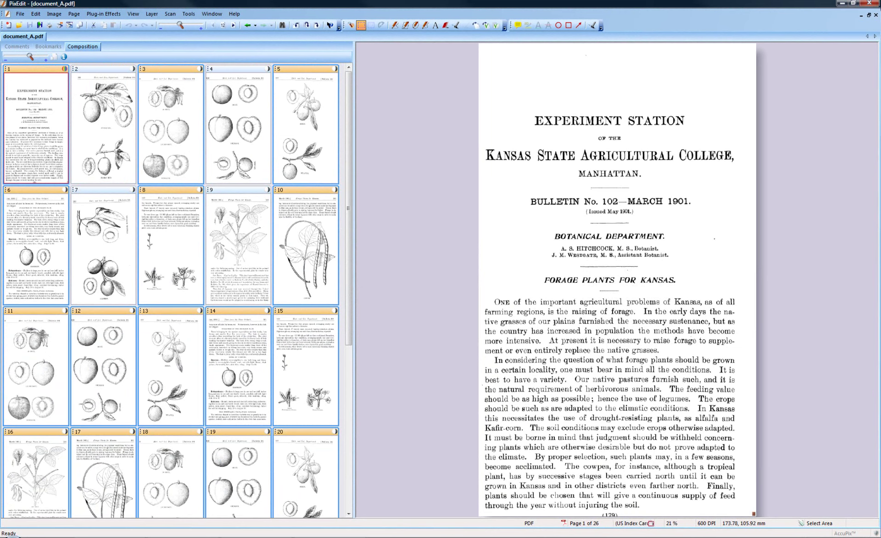